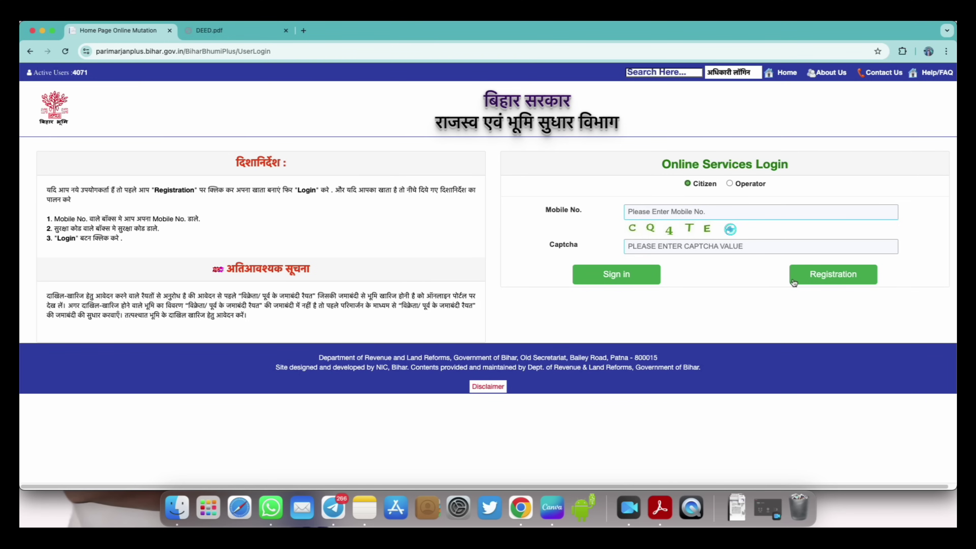
# Open the citizen registration form, review its personal details section, and return to the login page.
pyautogui.click(828, 276)
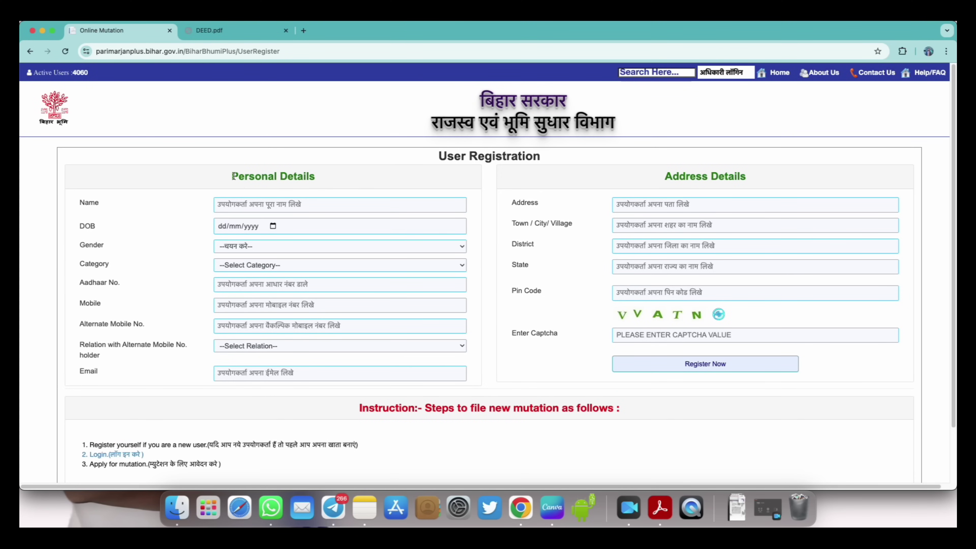
pyautogui.moveTo(232, 177); pyautogui.dragTo(313, 177)
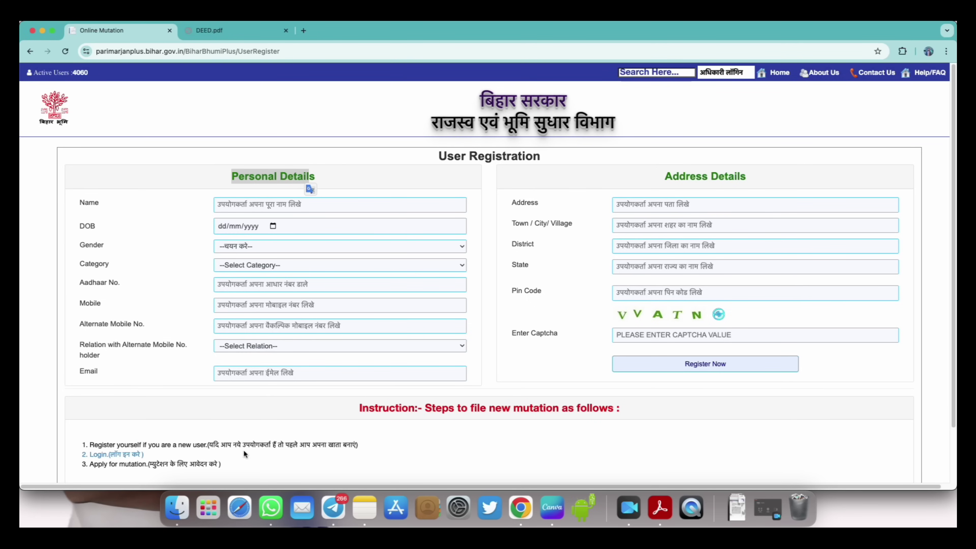
pyautogui.click(129, 457)
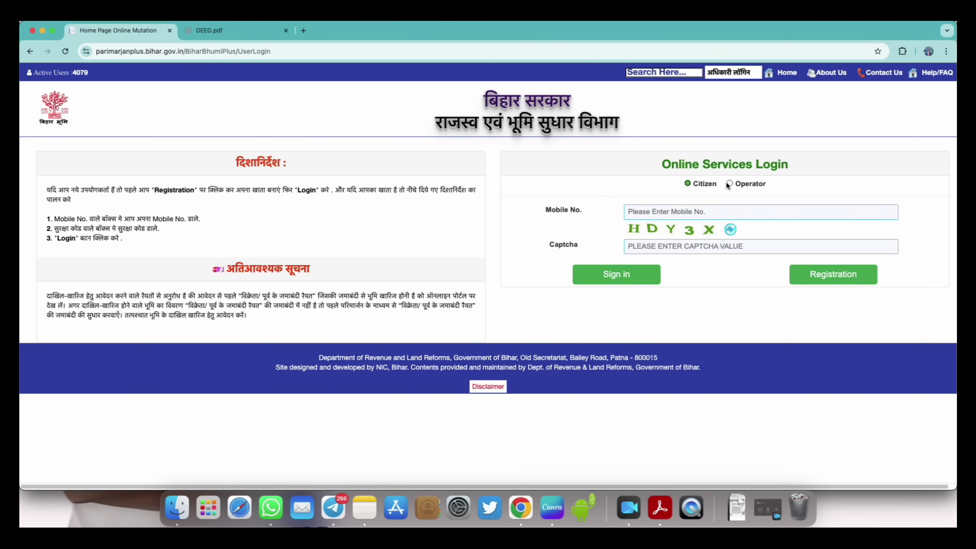
# Sign in as a citizen with the registered mobile number and captcha, and confirm the OTP verification code.
pyautogui.click(546, 210)
pyautogui.moveTo(547, 211); pyautogui.dragTo(582, 216)
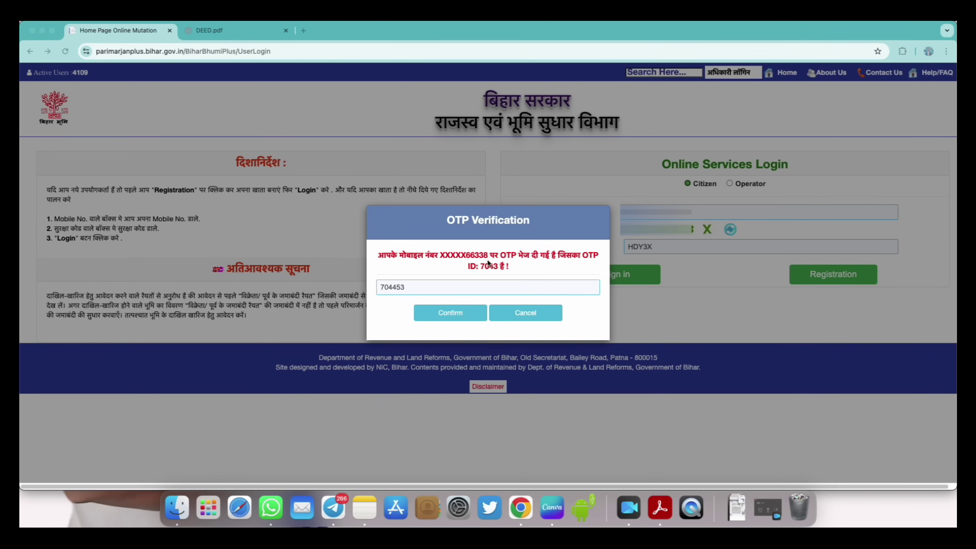
pyautogui.click(450, 312)
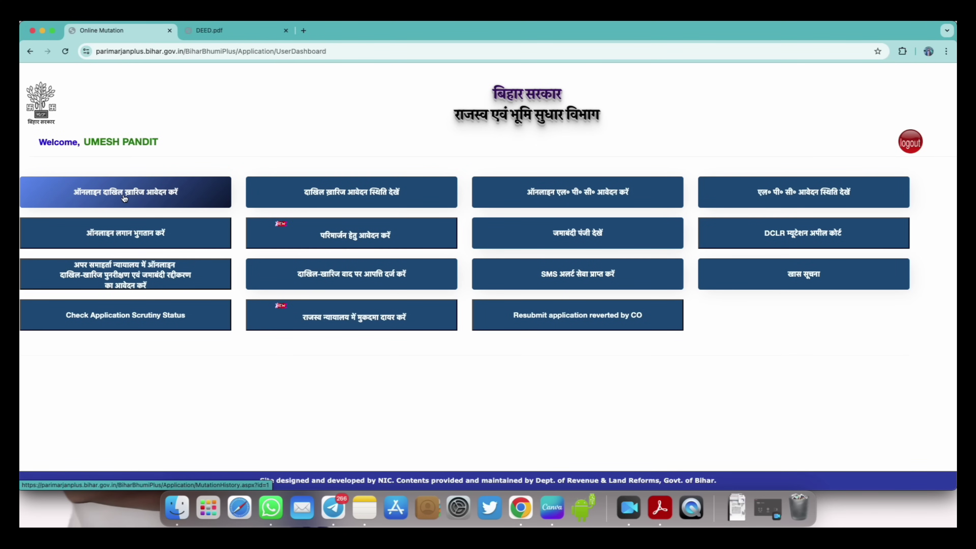
# Open the online mutation application page (ऑनलाइन दाखिल ख़ारिज आवेदन करें) and review the user details.
pyautogui.click(157, 195)
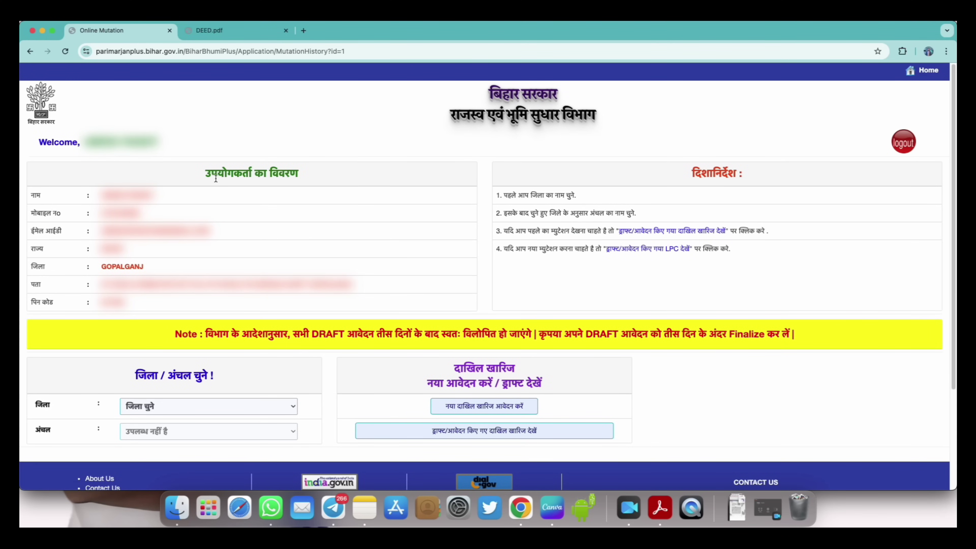
pyautogui.moveTo(205, 173); pyautogui.dragTo(297, 173)
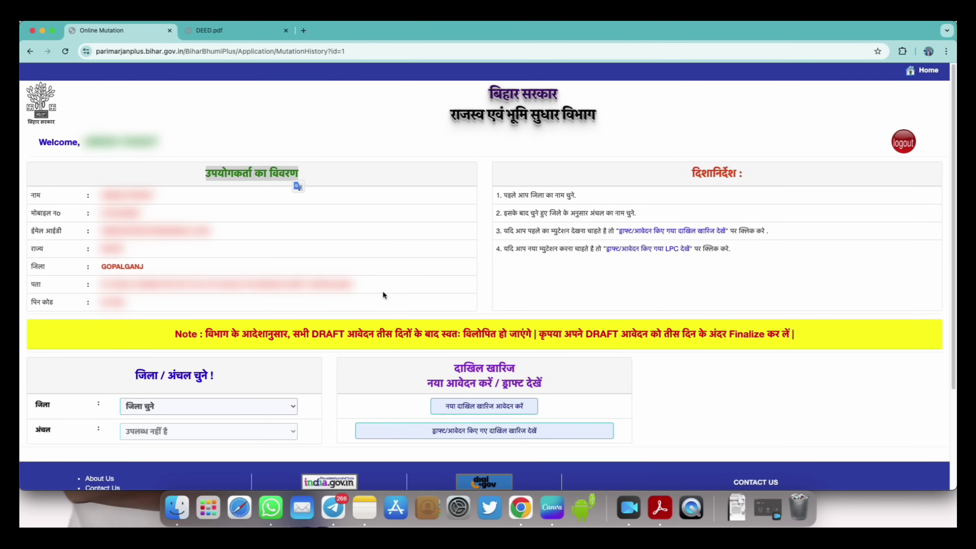
pyautogui.scroll(-3, 500, 312)
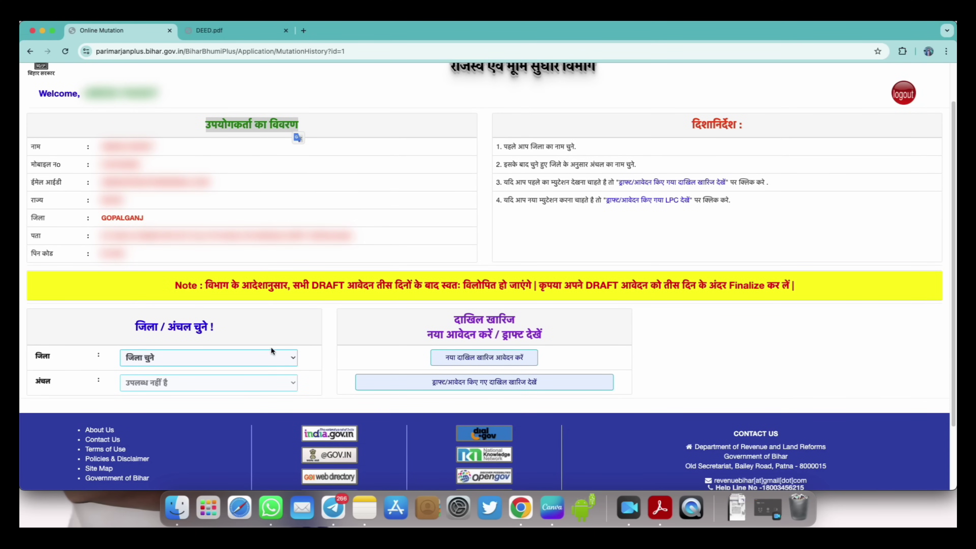
# Select district Gopalganj and circle Barauli, and start a new mutation application.
pyautogui.click(161, 357)
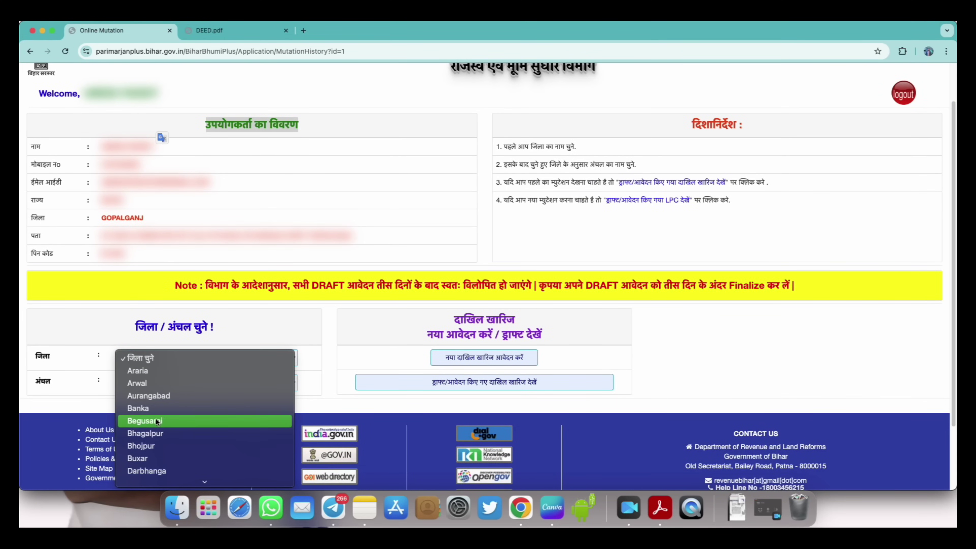
pyautogui.scroll(-2, 156, 458)
pyautogui.click(156, 458)
pyautogui.click(152, 431)
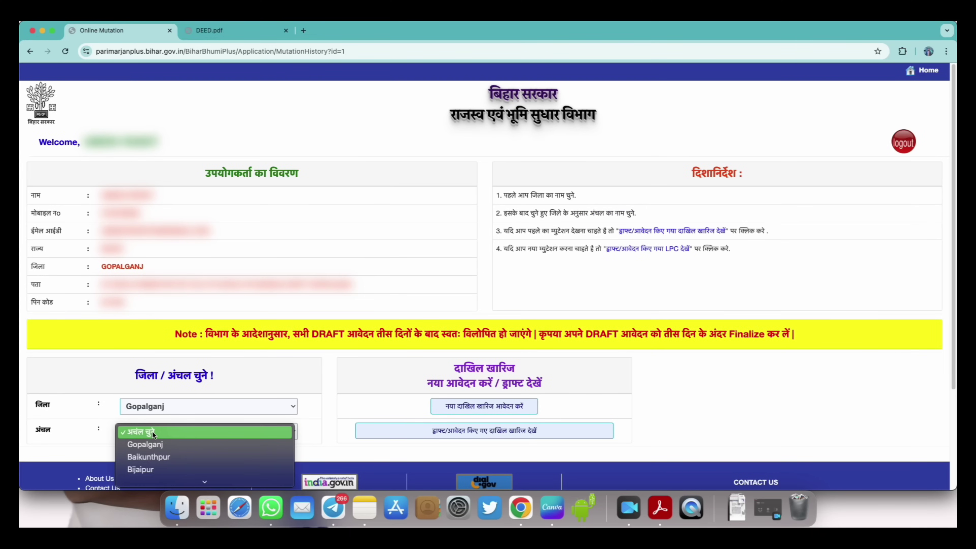
pyautogui.scroll(-2, 148, 465)
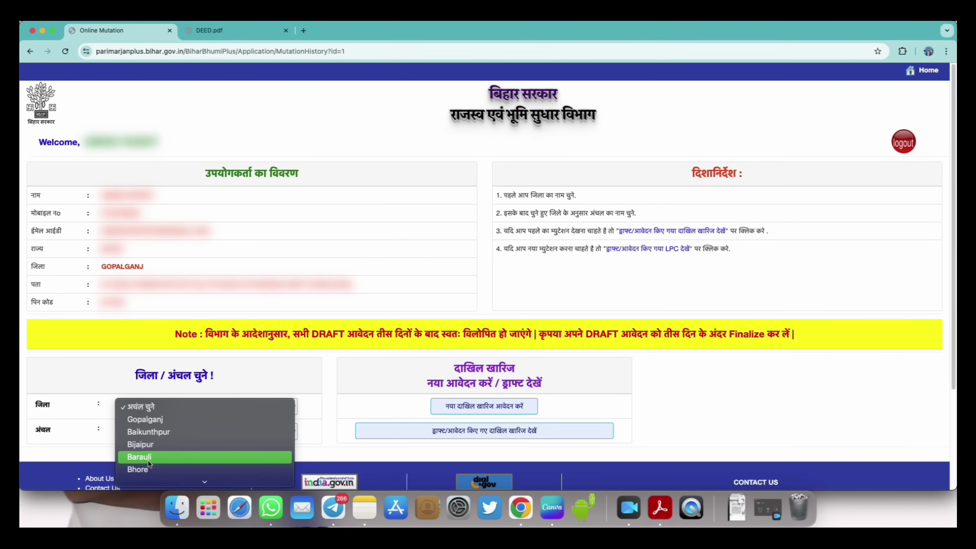
pyautogui.click(148, 462)
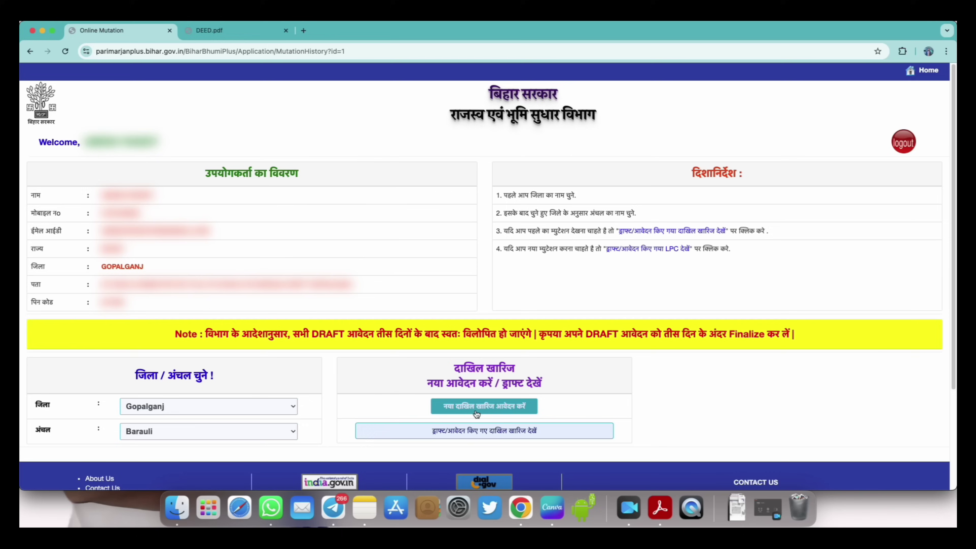
pyautogui.click(496, 410)
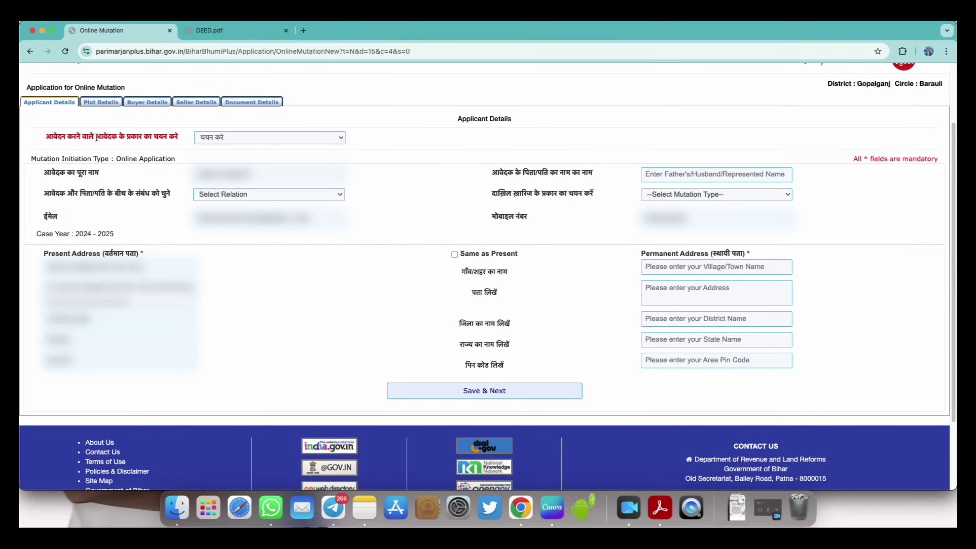
# Set the applicant type to आवेदक स्वयं क्रेता है in the applicant details.
pyautogui.moveTo(96, 138); pyautogui.dragTo(117, 137)
pyautogui.click(211, 137)
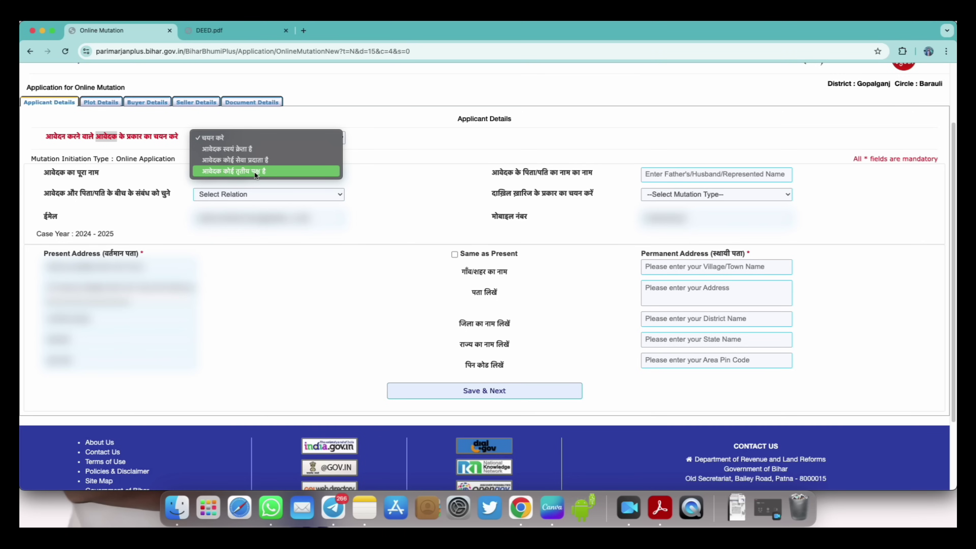
pyautogui.click(238, 148)
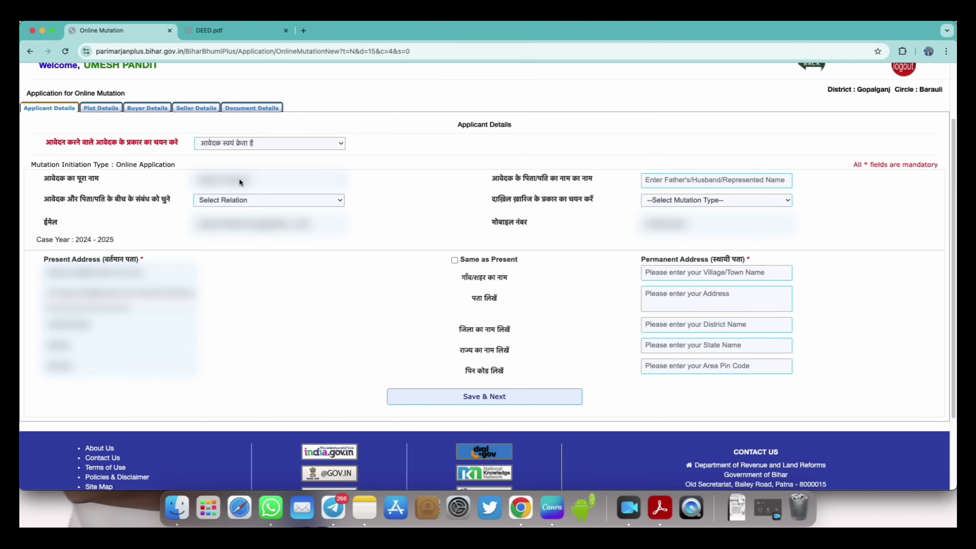
# Change the applicant type to आवेदक कोई सेवा प्रदाता है.
pyautogui.click(246, 143)
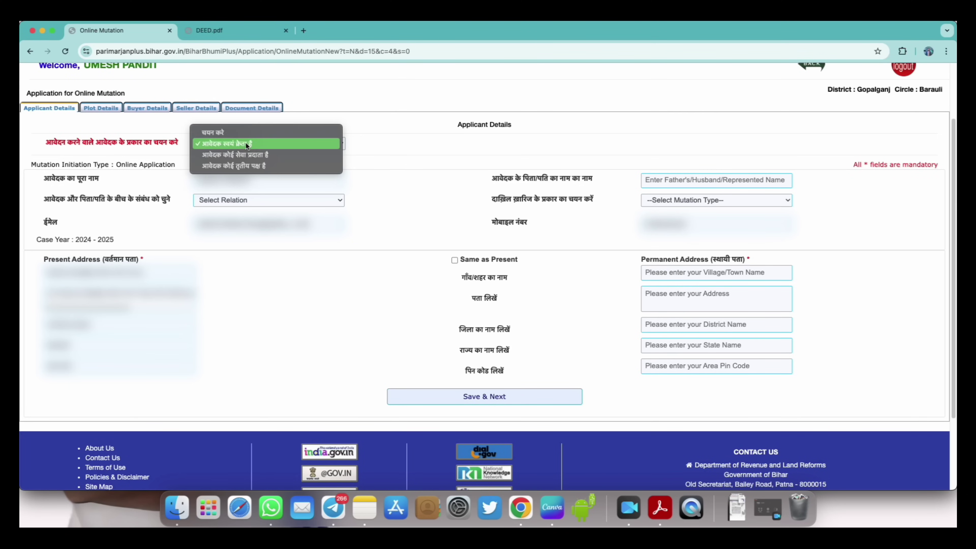
pyautogui.click(248, 157)
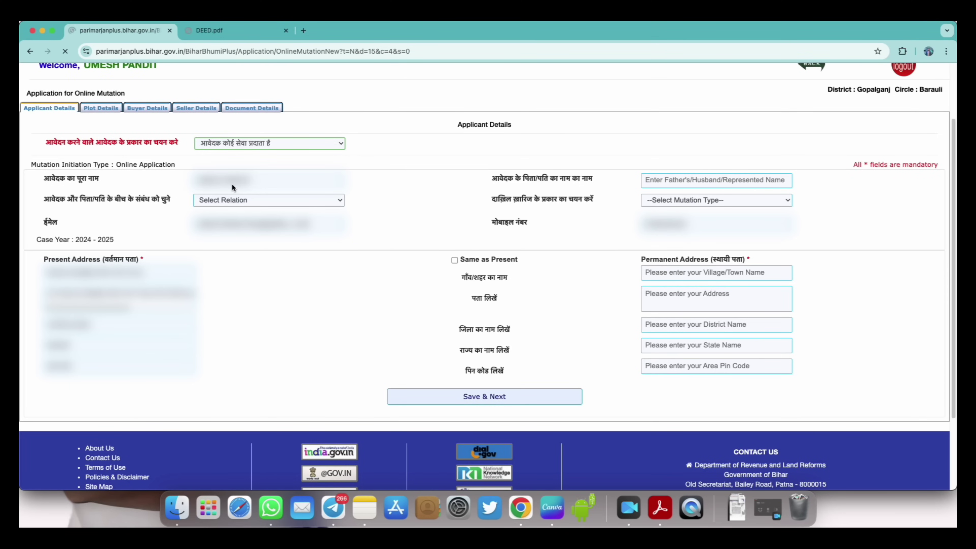
pyautogui.scroll(-2, 242, 187)
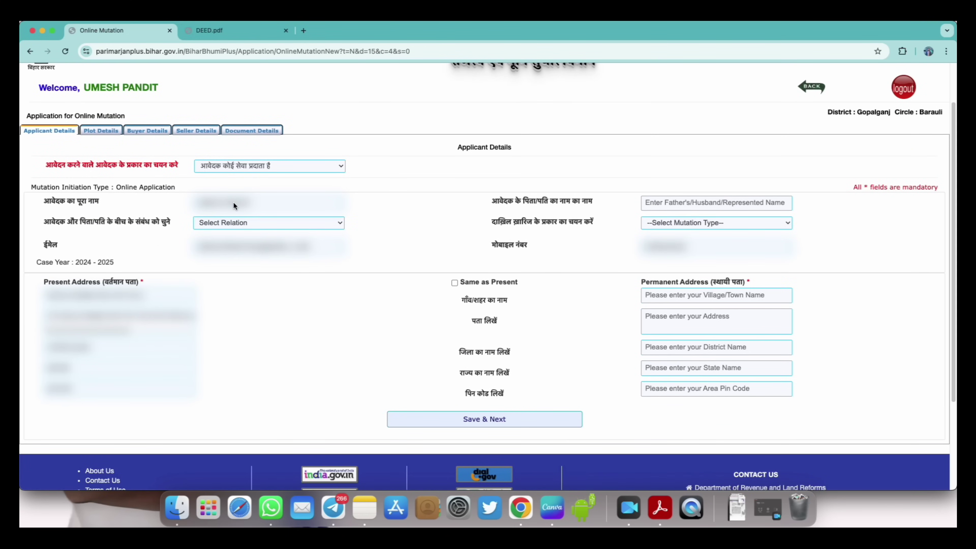
# Examine the deed holder's details on page 2 of DEED.pdf and return to the mutation form.
pyautogui.click(240, 31)
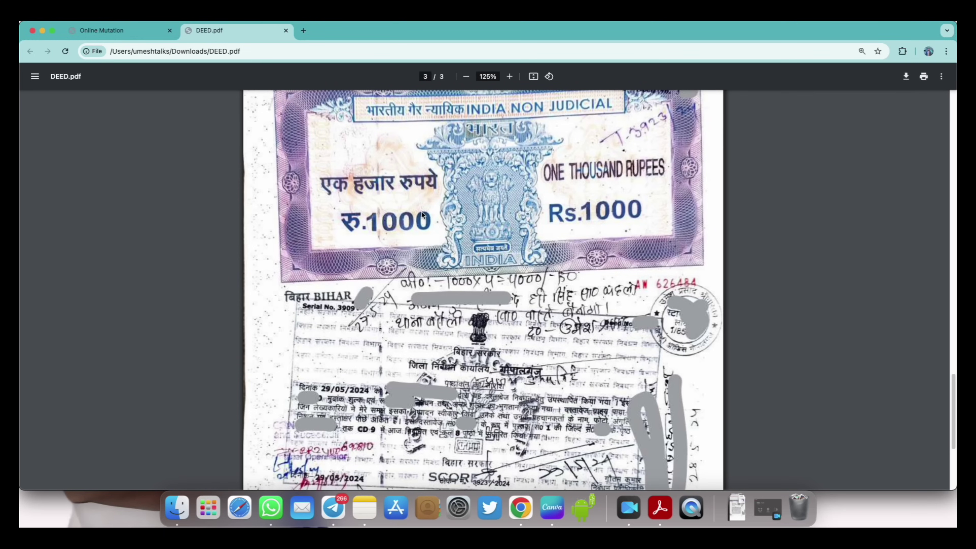
pyautogui.scroll(10, 330, 184)
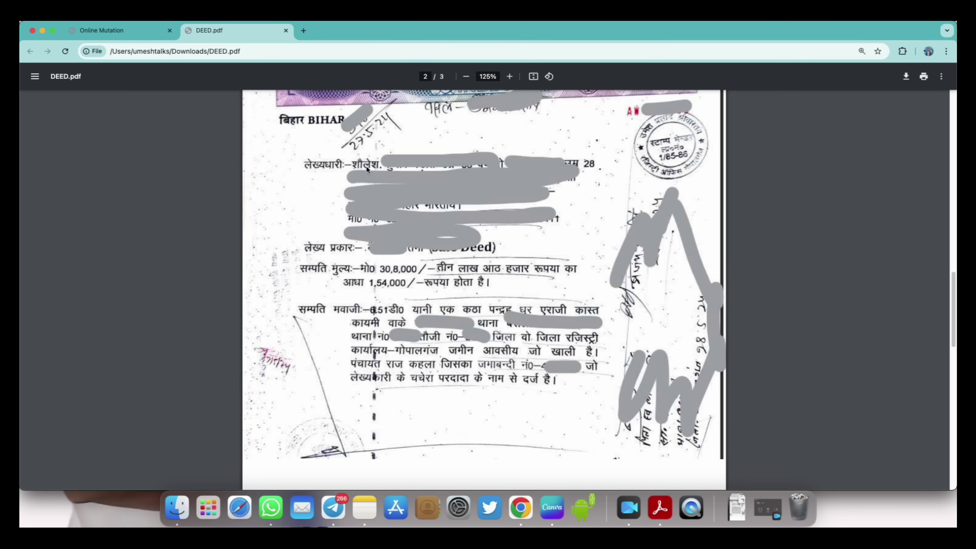
pyautogui.click(136, 31)
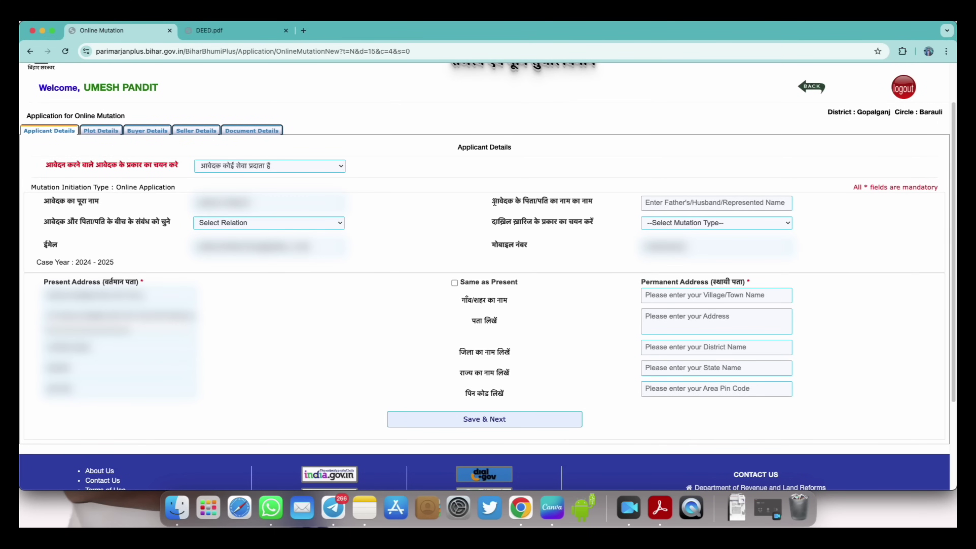
# Set the applicant's relation to Father and the mutation type to Sale/Purchase.
pyautogui.moveTo(538, 200); pyautogui.dragTo(580, 201)
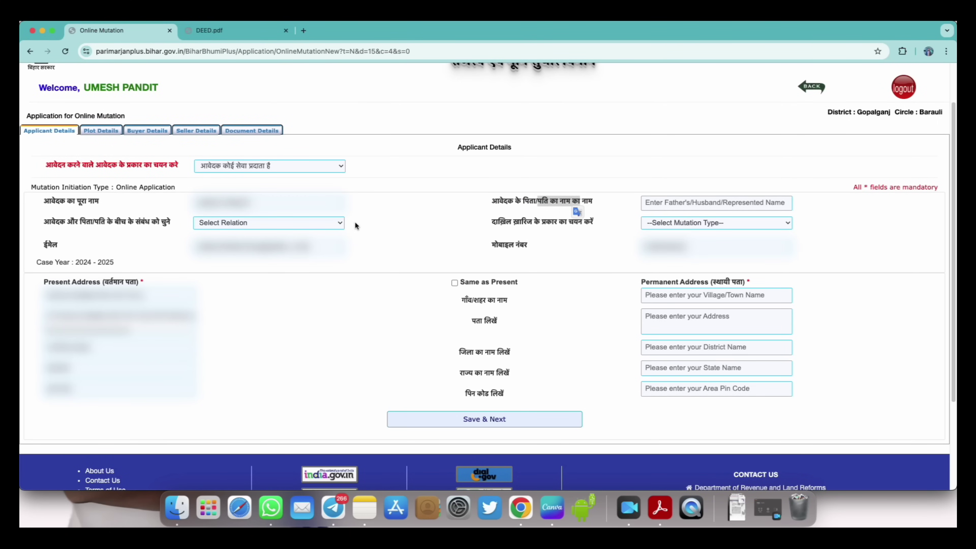
pyautogui.click(293, 227)
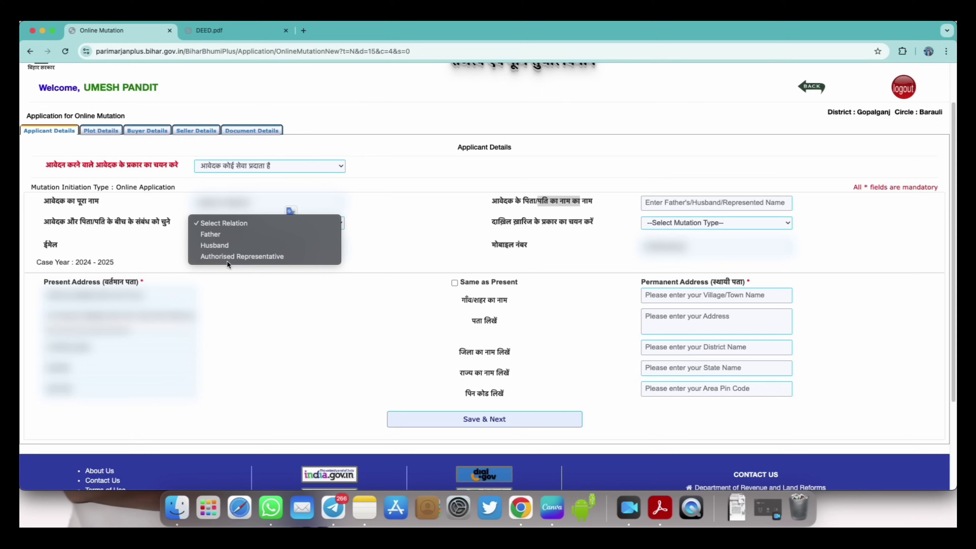
pyautogui.click(223, 235)
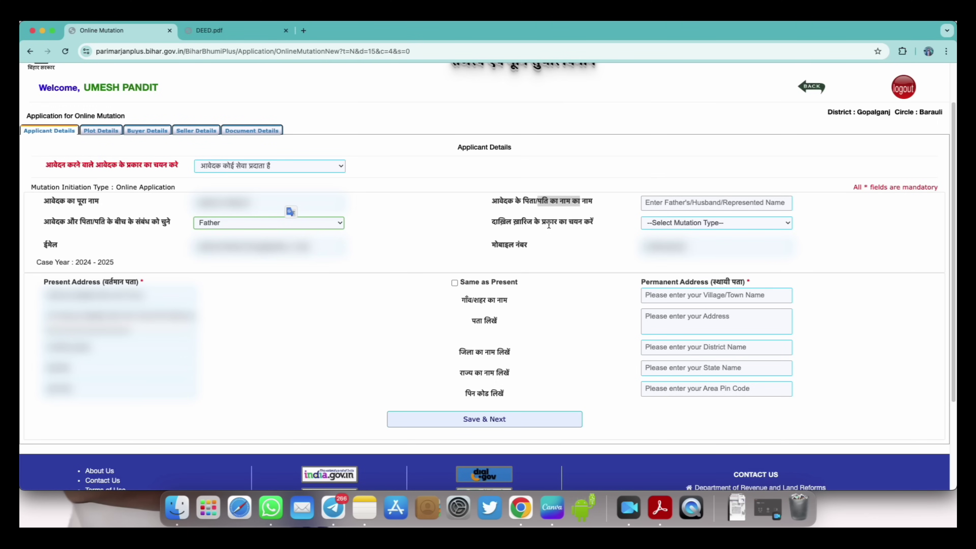
pyautogui.click(661, 223)
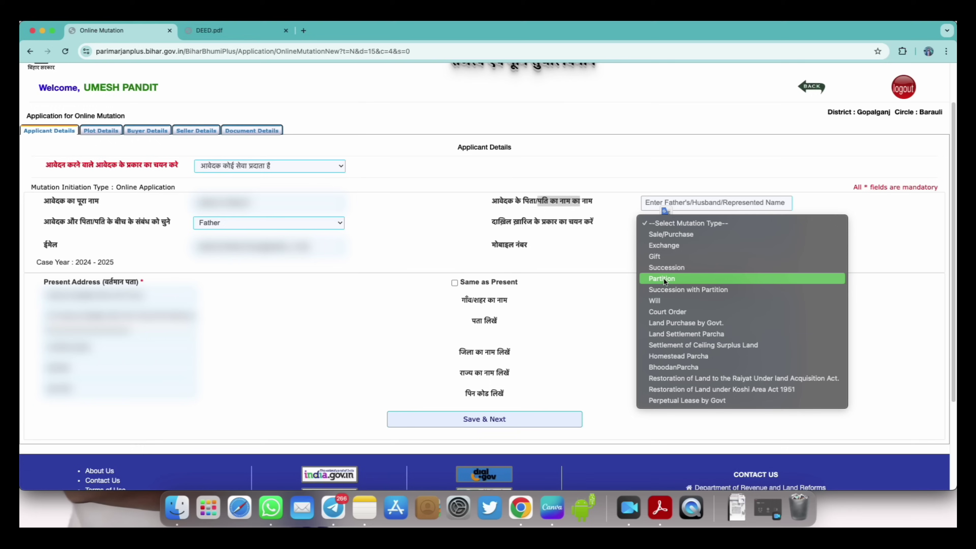
pyautogui.click(669, 233)
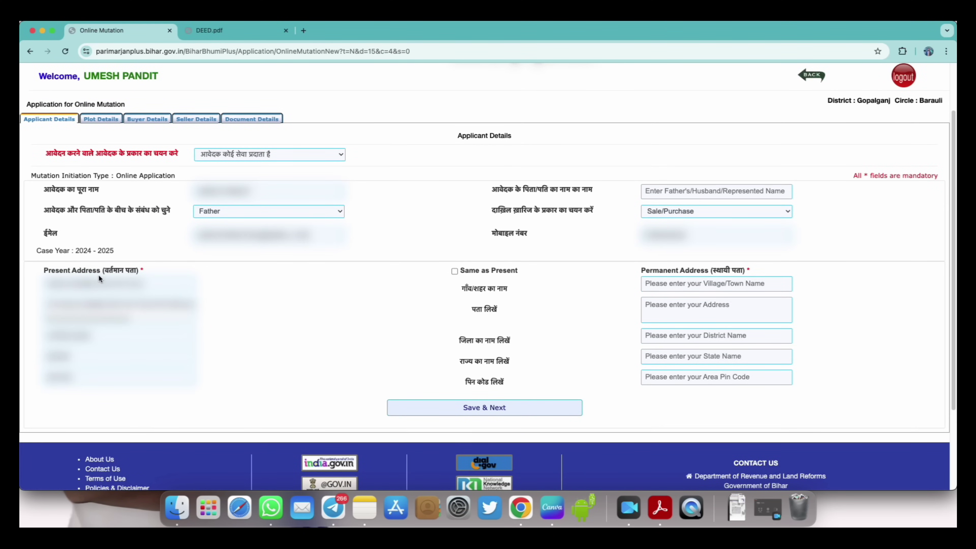
pyautogui.moveTo(103, 271); pyautogui.dragTo(137, 271)
pyautogui.moveTo(711, 270); pyautogui.dragTo(745, 270)
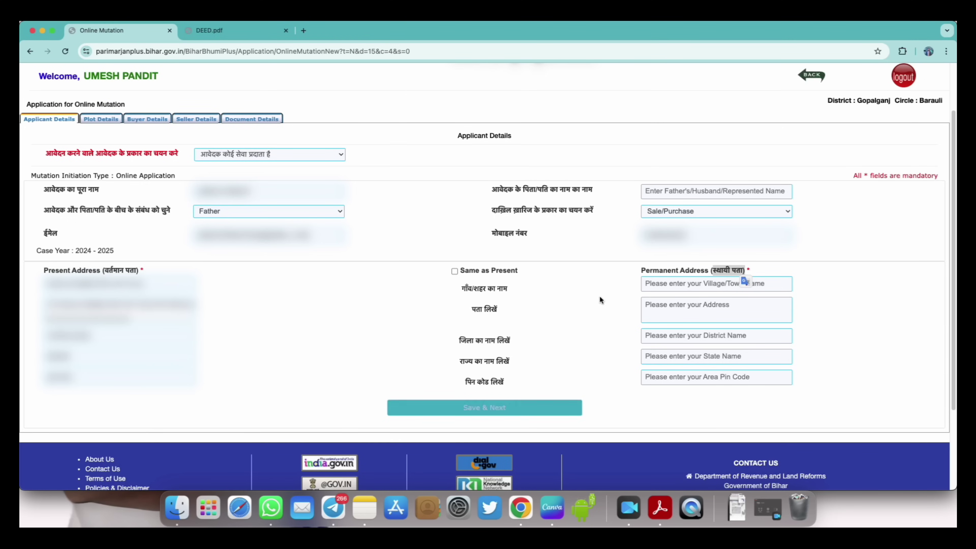
# Open the plot details and set Rev.Thana - Mauja to कहला(250) and Halka to कहला.
pyautogui.click(101, 119)
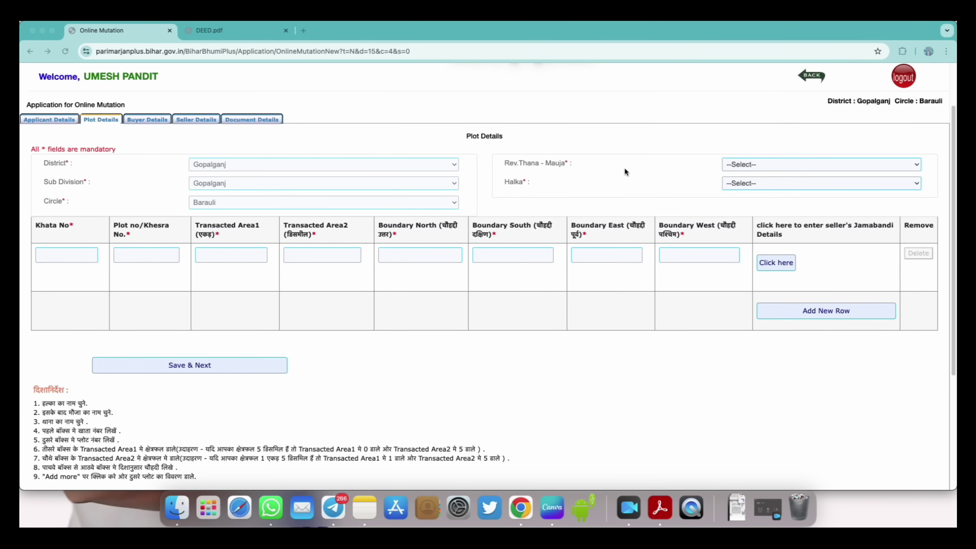
pyautogui.click(738, 163)
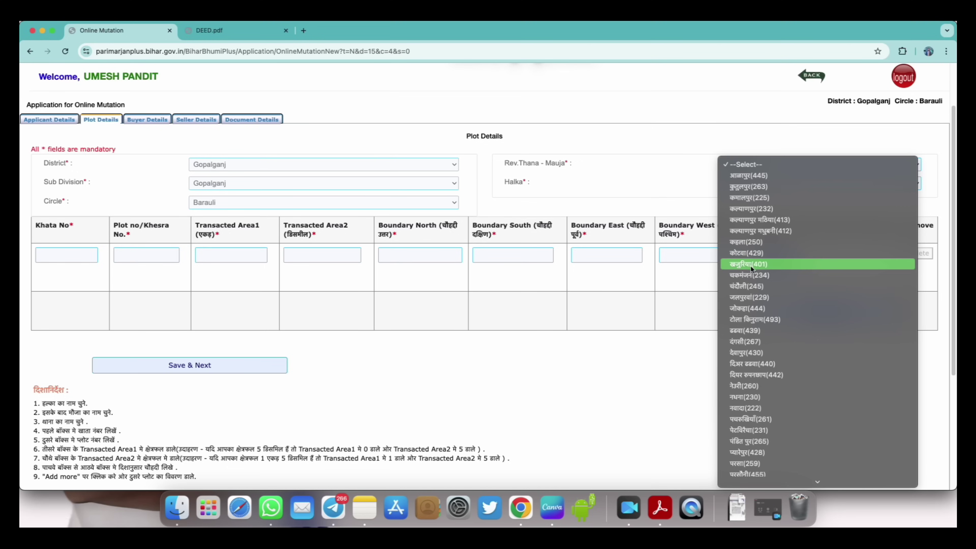
pyautogui.click(743, 242)
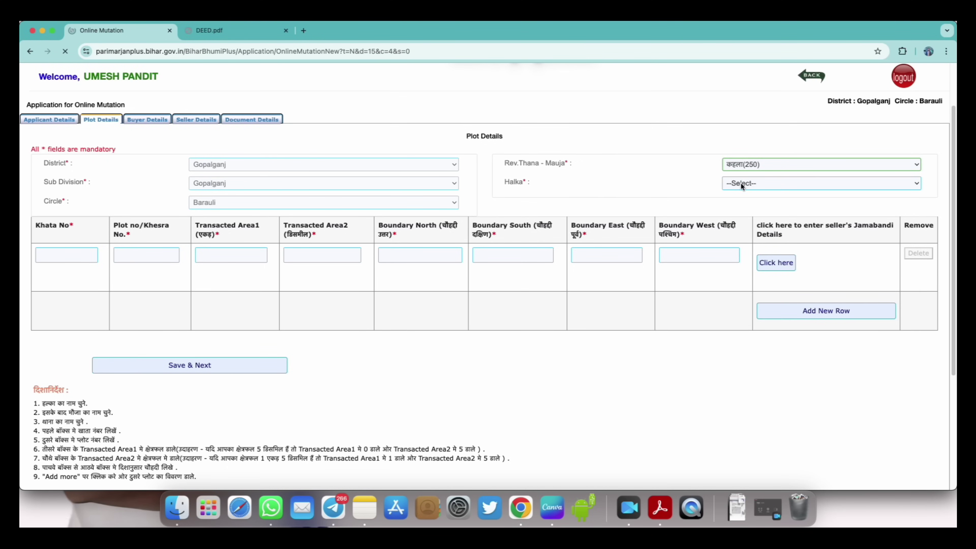
pyautogui.scroll(-3, 635, 235)
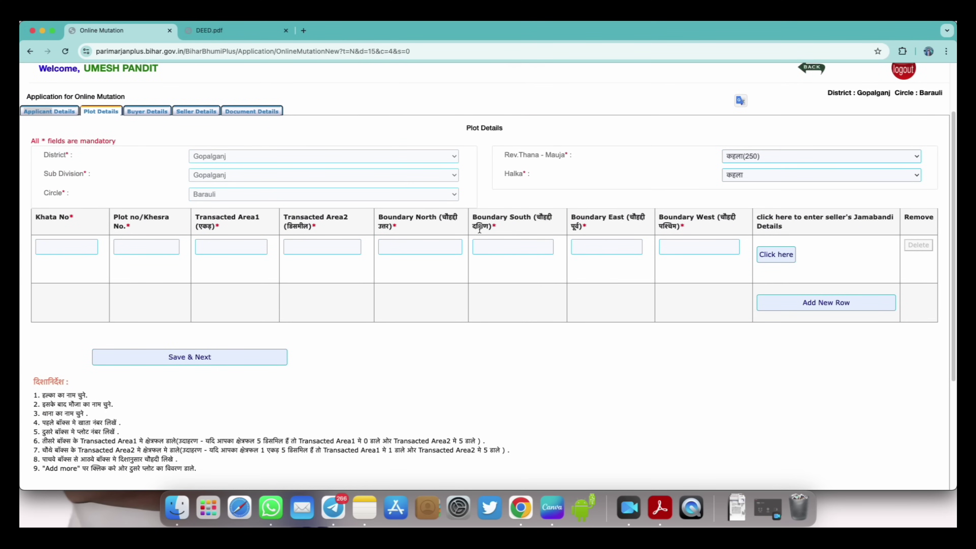
# Examine the khata, khesra, area and boundary entries on page 1 of DEED.pdf and return to the plot details.
pyautogui.moveTo(39, 223); pyautogui.dragTo(69, 218)
pyautogui.click(217, 32)
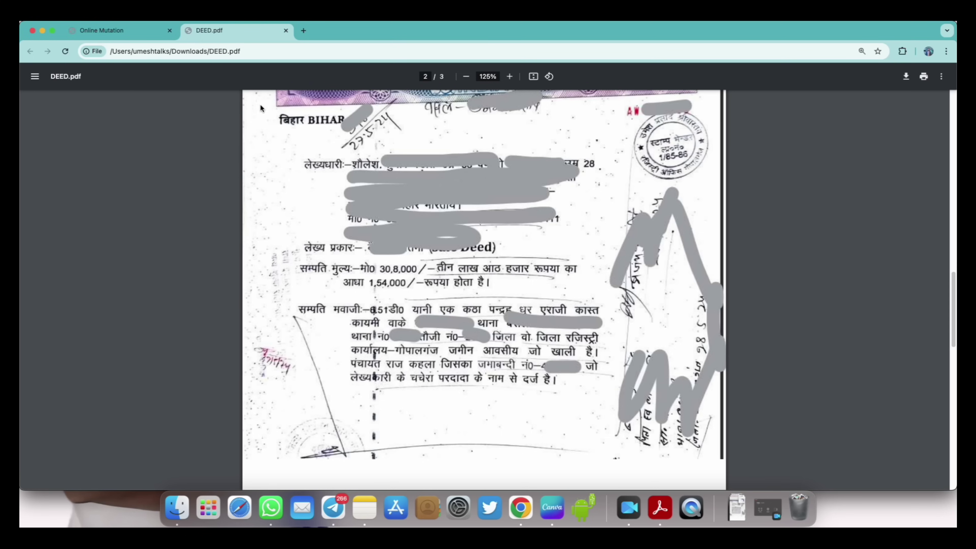
pyautogui.scroll(-15, 411, 286)
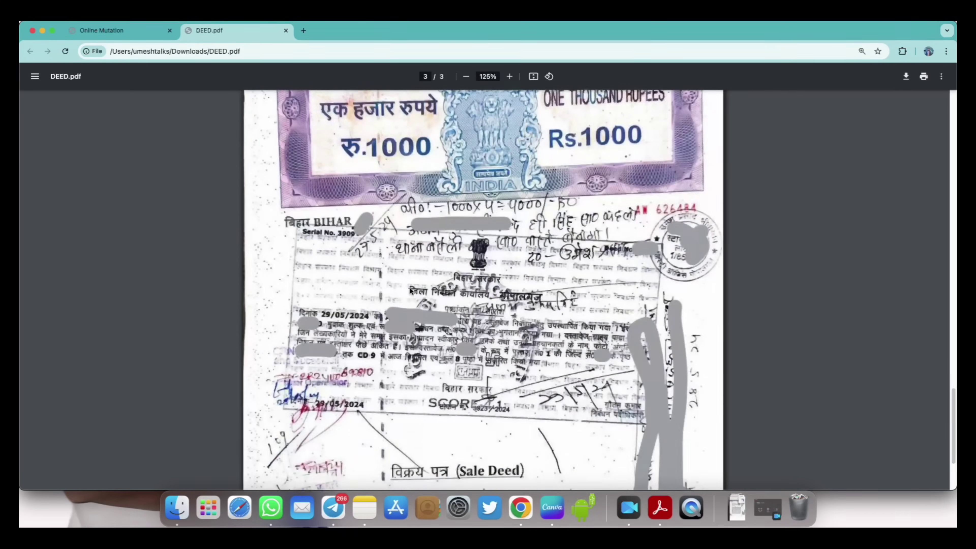
pyautogui.scroll(10, 410, 286)
pyautogui.scroll(15, 409, 287)
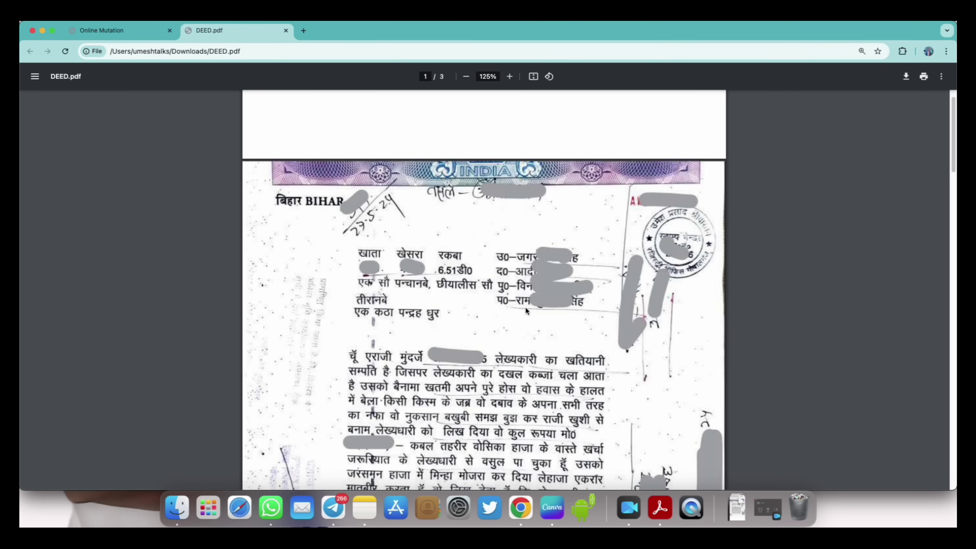
pyautogui.click(137, 35)
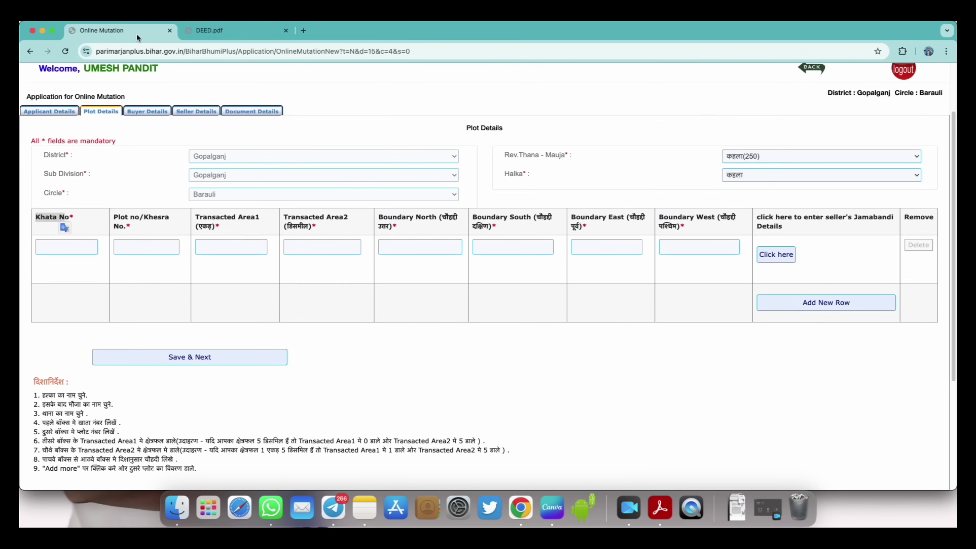
# Check the plot's area entry on page 1 of DEED.pdf and return to the plot details.
pyautogui.click(73, 249)
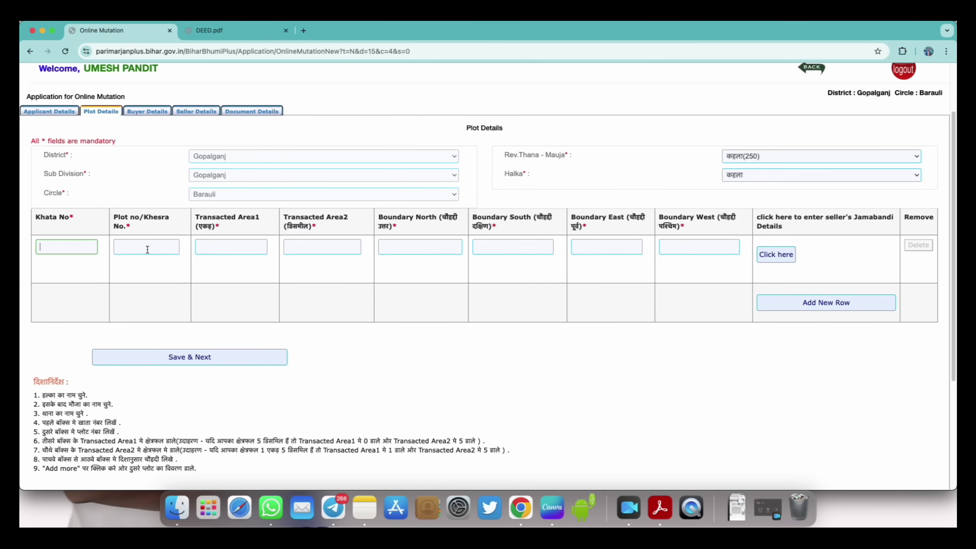
pyautogui.click(212, 229)
pyautogui.click(224, 31)
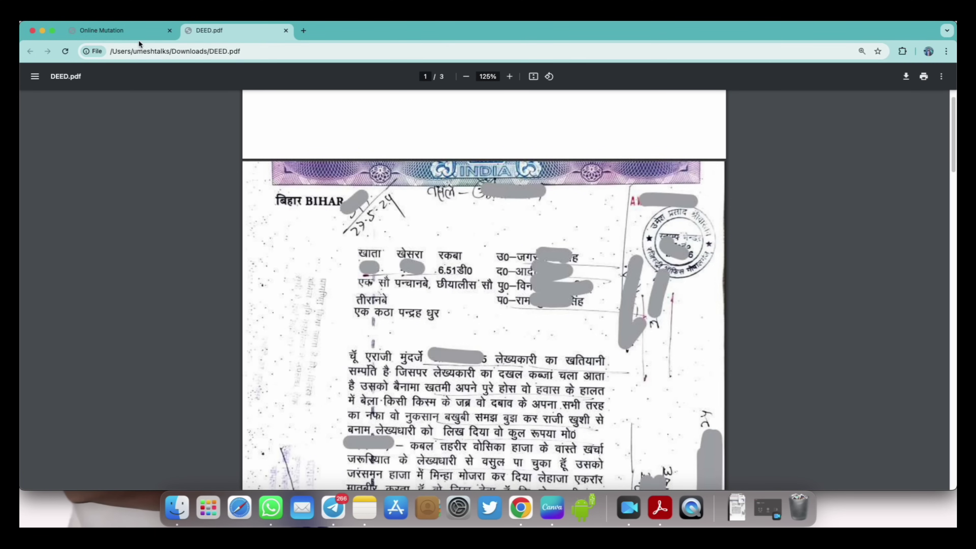
pyautogui.click(136, 31)
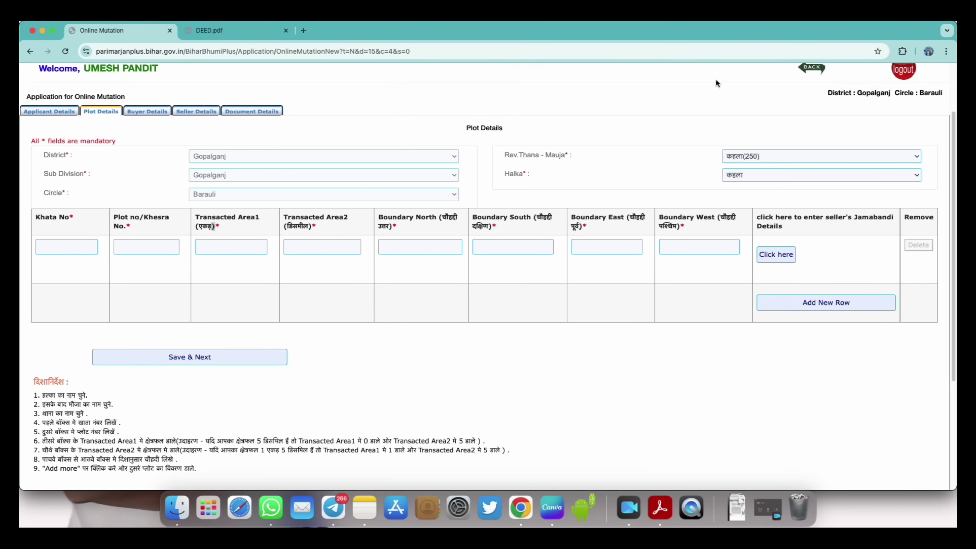
# Annotate the plot details page with a circled red handwritten note reading 1 - 3.719, and close the annotation tools.
pyautogui.hotkey('ctrl', 'alt', 'a')
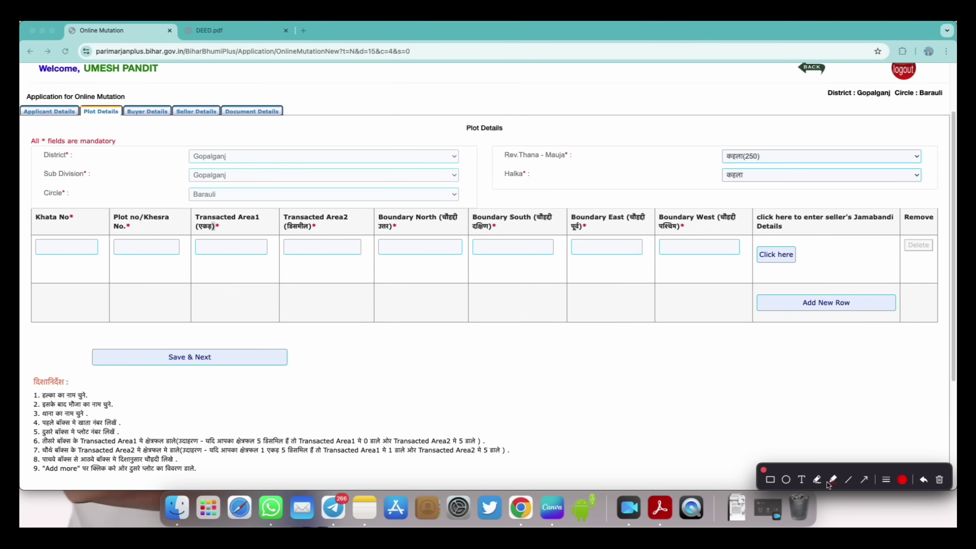
pyautogui.click(818, 479)
pyautogui.moveTo(456, 336)
pyautogui.mouseDown()
pyautogui.moveTo(464, 353)
pyautogui.moveTo(474, 350)
pyautogui.moveTo(455, 343)
pyautogui.mouseUp()
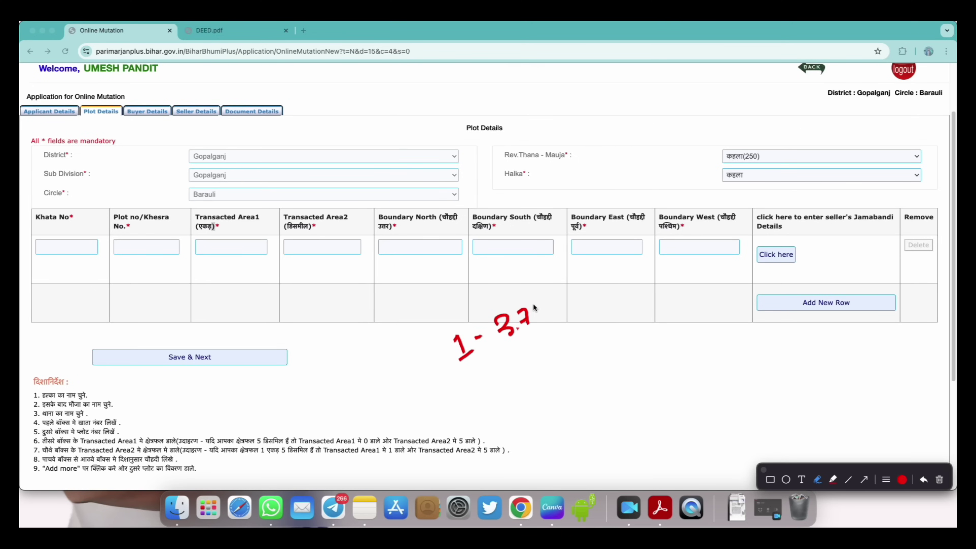
pyautogui.moveTo(544, 303)
pyautogui.mouseDown()
pyautogui.moveTo(551, 324)
pyautogui.moveTo(546, 298)
pyautogui.moveTo(549, 309)
pyautogui.moveTo(516, 286)
pyautogui.moveTo(450, 311)
pyautogui.moveTo(460, 390)
pyautogui.moveTo(599, 336)
pyautogui.moveTo(533, 269)
pyautogui.moveTo(521, 284)
pyautogui.mouseUp()
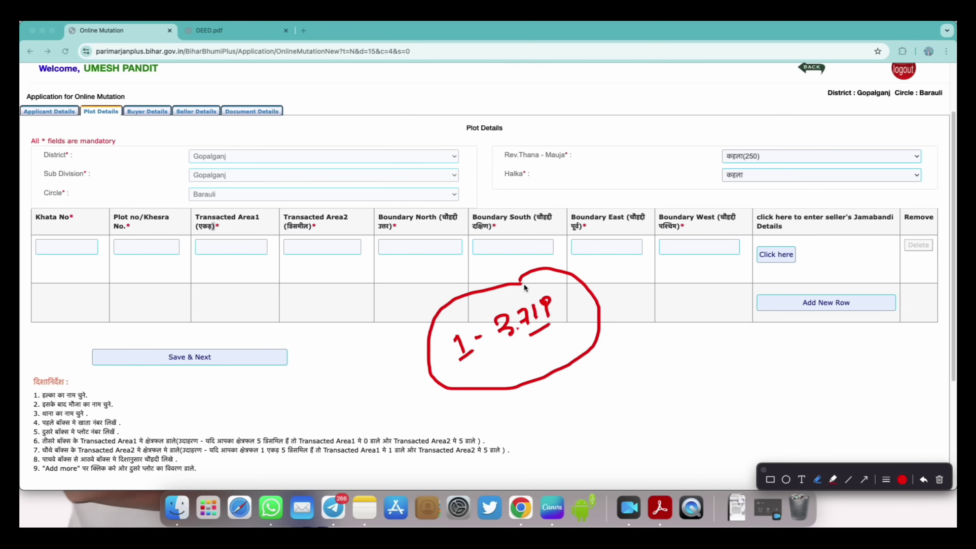
pyautogui.moveTo(564, 302)
pyautogui.mouseDown()
pyautogui.moveTo(588, 298)
pyautogui.moveTo(580, 308)
pyautogui.mouseUp()
pyautogui.click(764, 470)
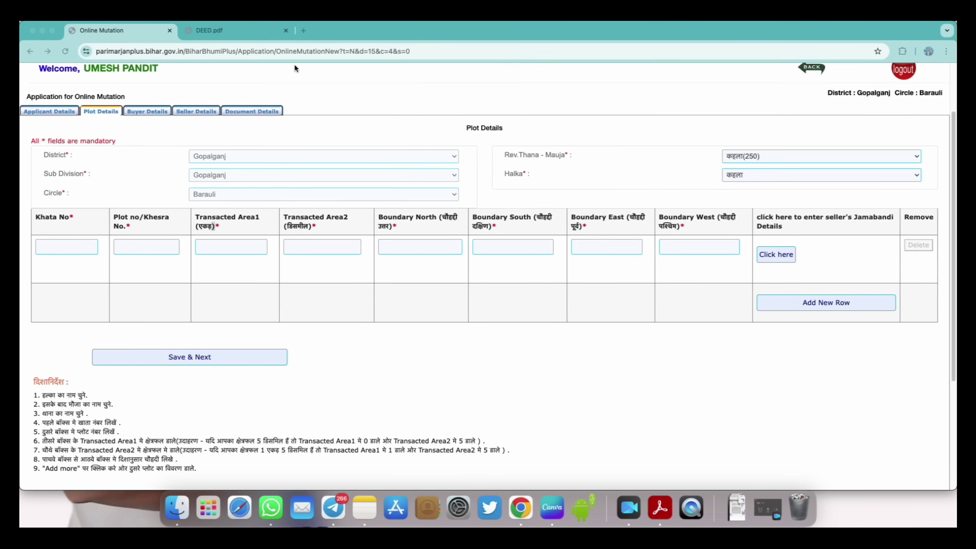
# Check the four boundary entries on page 1 of DEED.pdf and return to the mutation form.
pyautogui.click(235, 31)
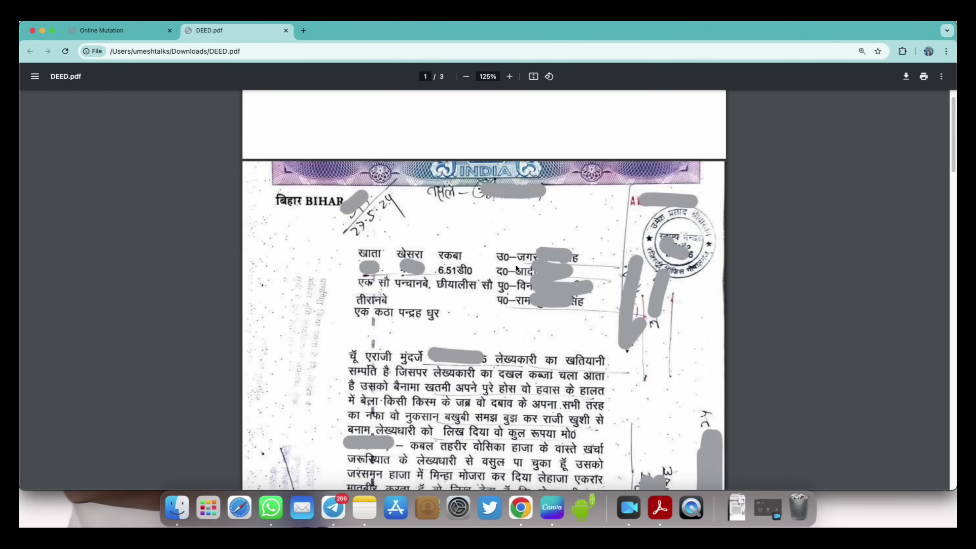
pyautogui.click(132, 32)
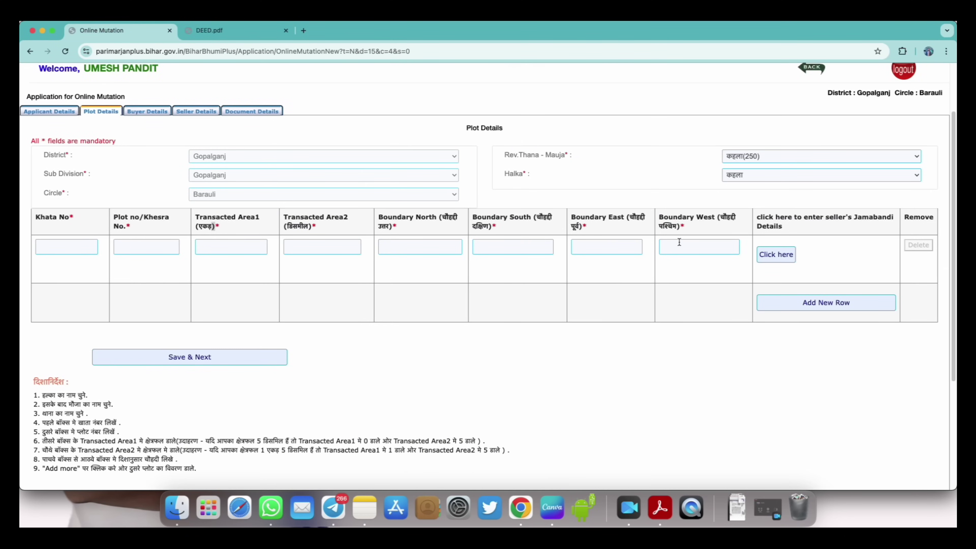
# Open the seller's Jamabandi details for the plot row and answer Yes to whether the seller is the jamabandi holder.
pyautogui.moveTo(854, 218); pyautogui.dragTo(861, 224)
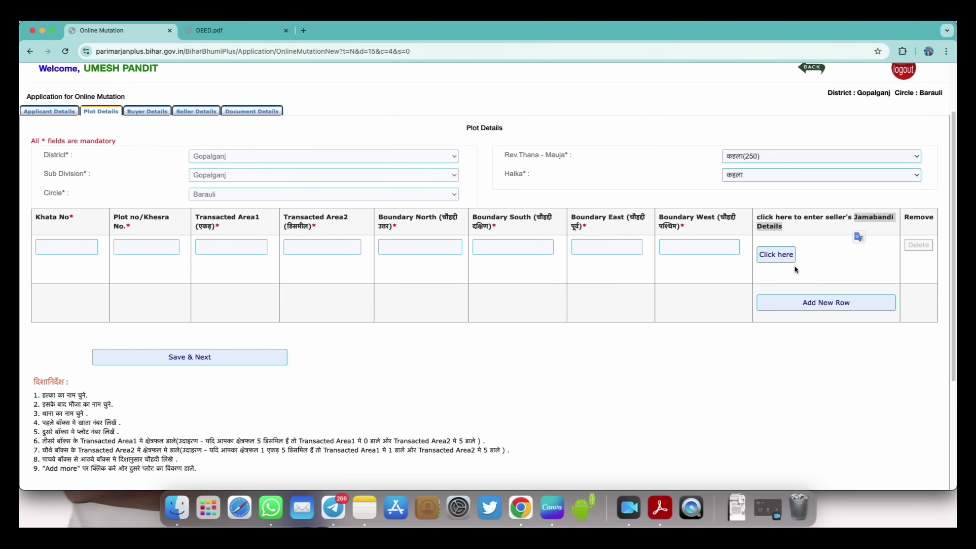
pyautogui.click(776, 255)
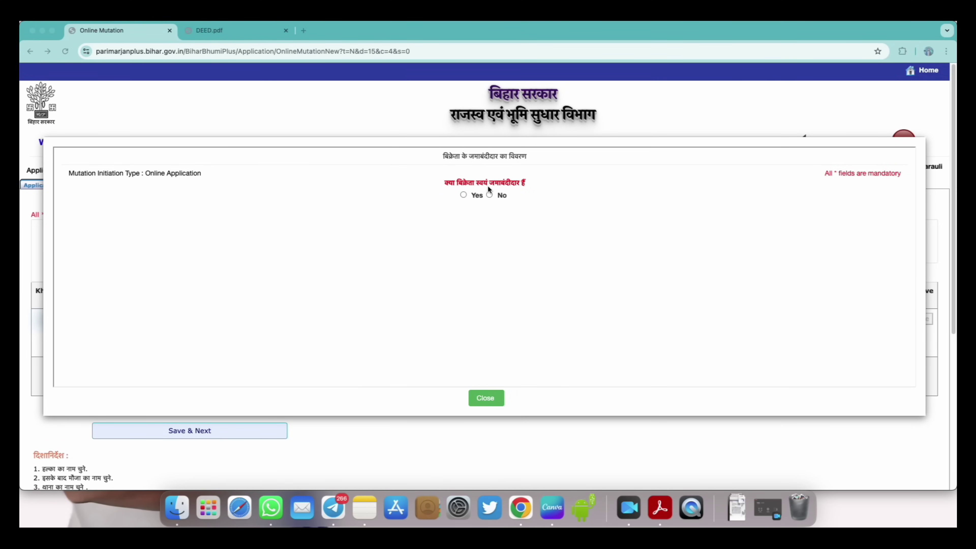
pyautogui.doubleClick(515, 184)
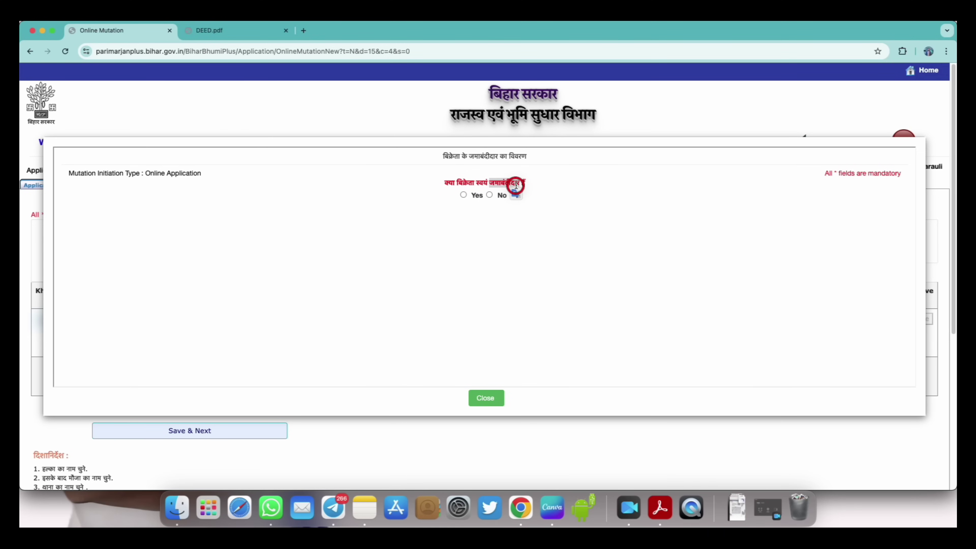
pyautogui.click(529, 187)
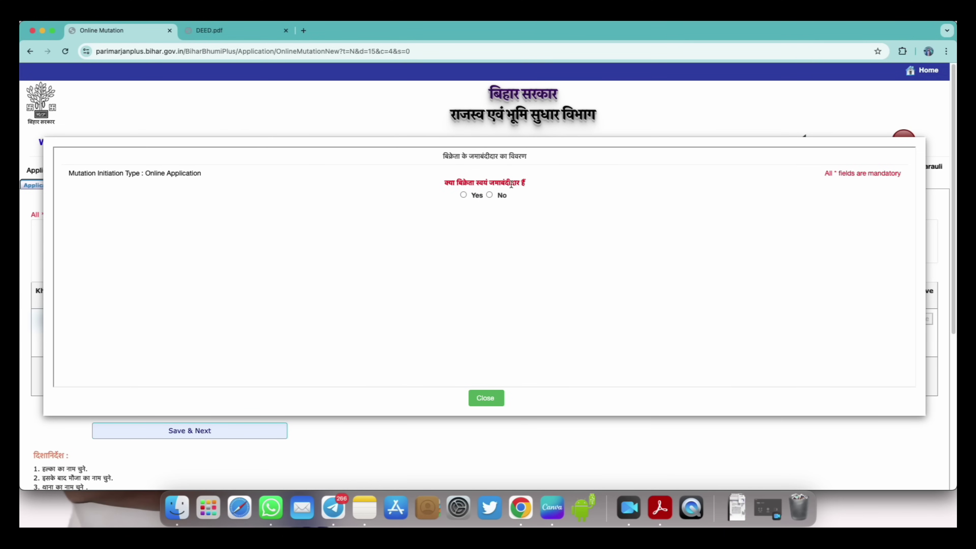
pyautogui.click(464, 195)
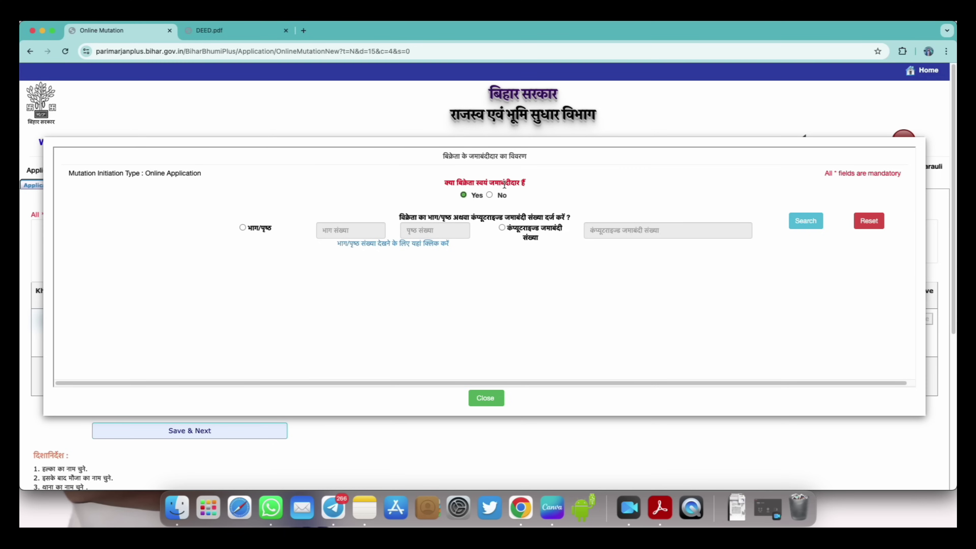
# Answer No to the seller being the jamabandi holder, No to multiple shareholders, and Yes to the attached consent letter.
pyautogui.click(490, 195)
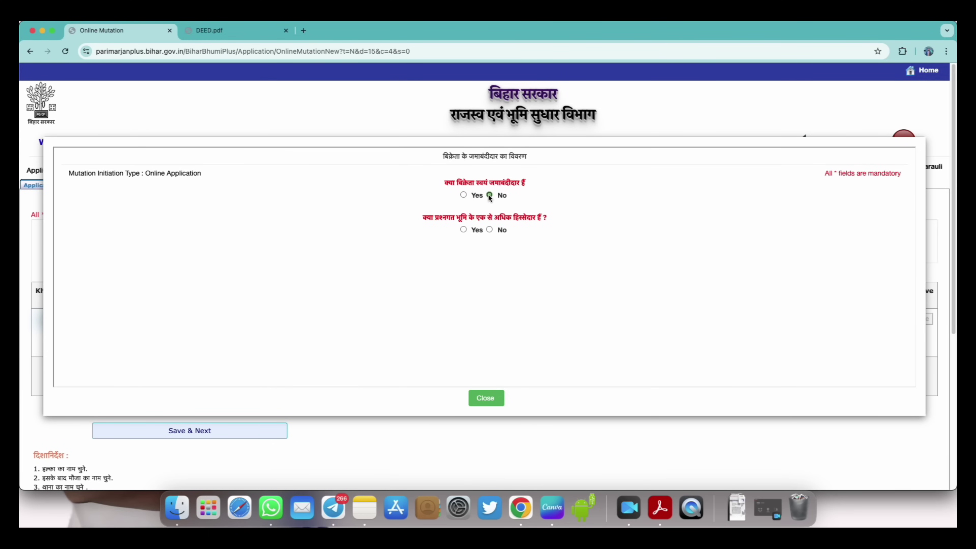
pyautogui.click(461, 221)
pyautogui.click(489, 230)
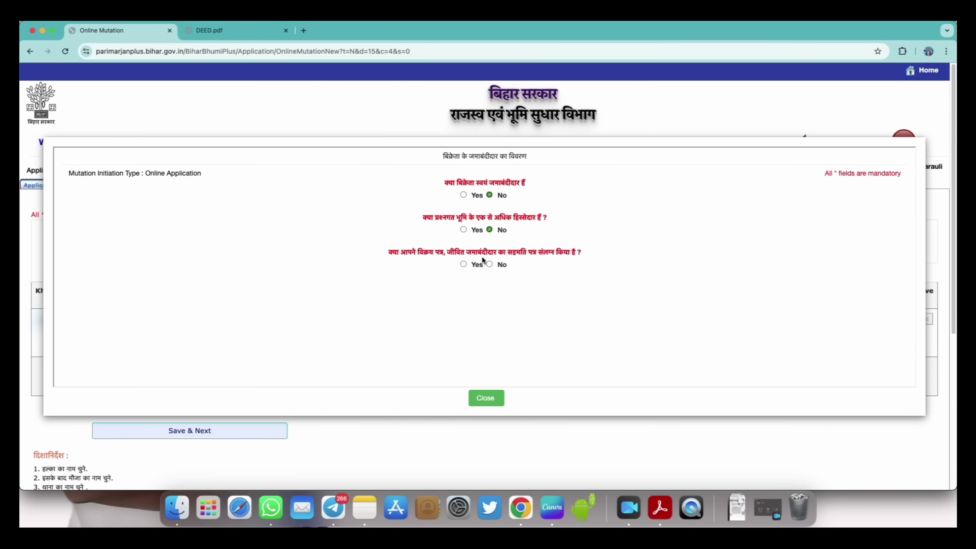
pyautogui.click(465, 264)
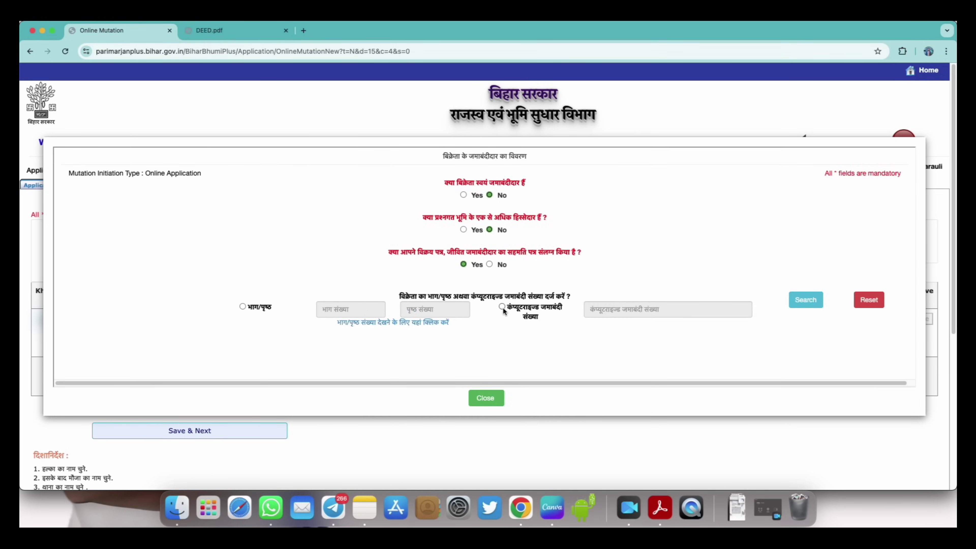
pyautogui.moveTo(507, 306); pyautogui.dragTo(556, 314)
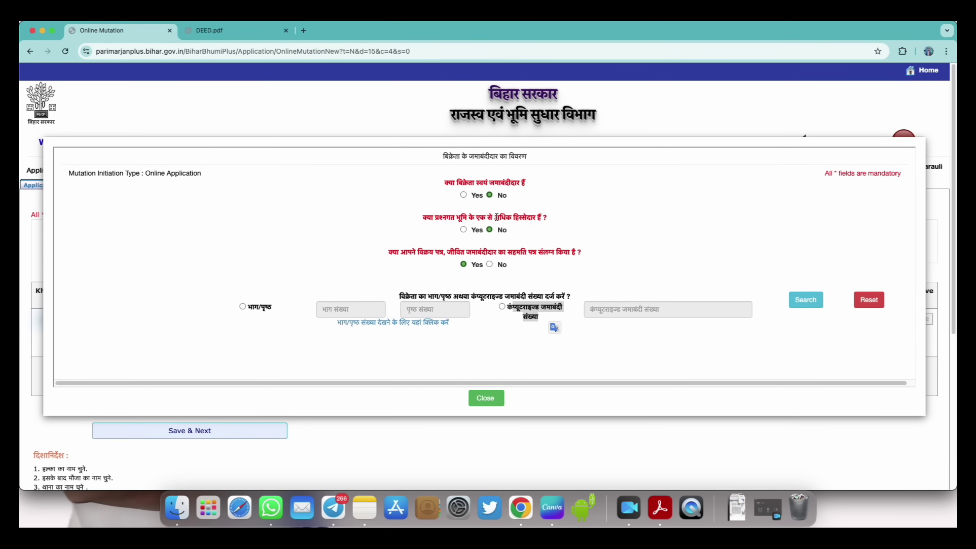
# Change the answer to Yes for whether the land has more than one shareholder, and examine the joint khata question.
pyautogui.moveTo(496, 218); pyautogui.dragTo(541, 219)
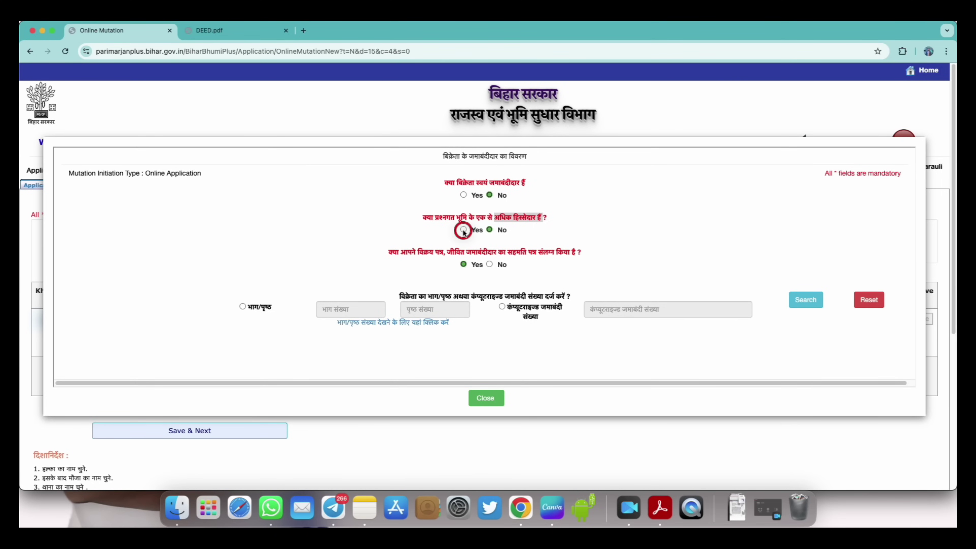
pyautogui.click(464, 230)
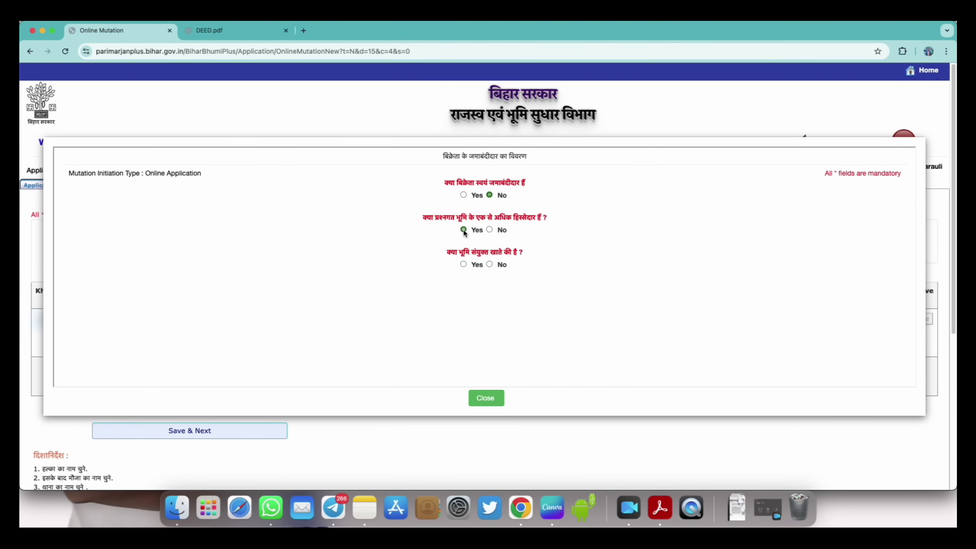
pyautogui.doubleClick(478, 253)
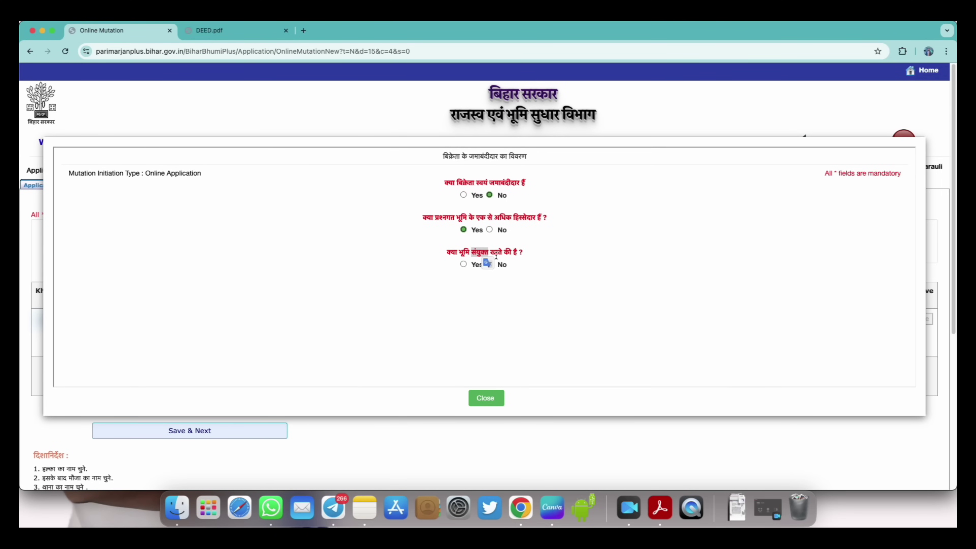